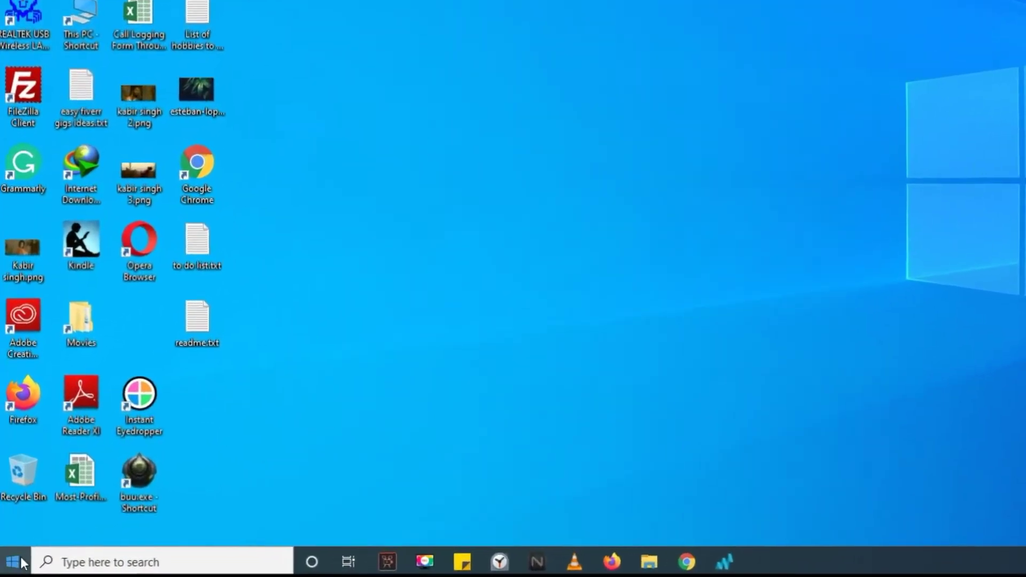
Launch Control Panel from Start search, show Programs and Features and select Opera Stable.
click(13, 563)
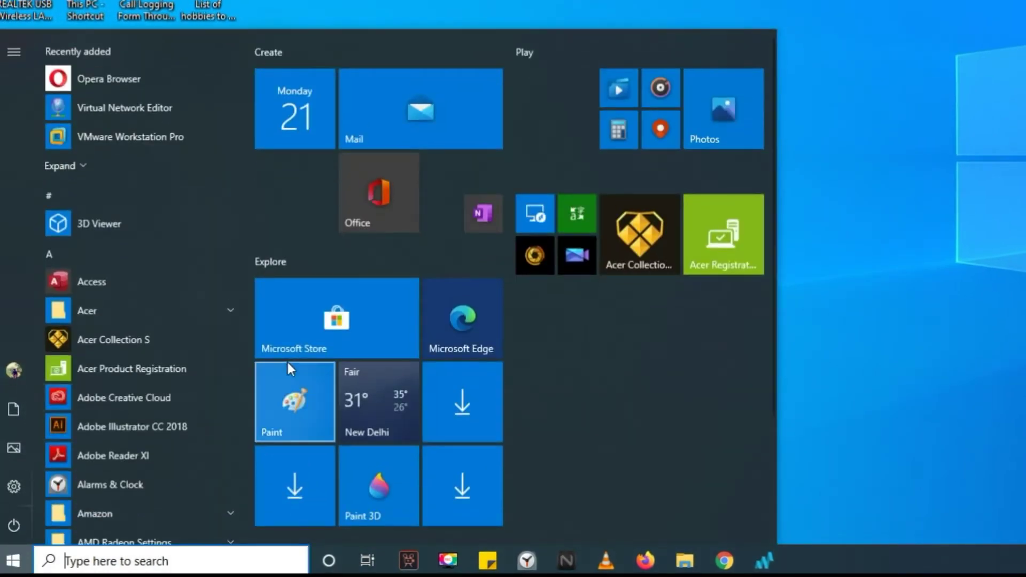
text(CONT)
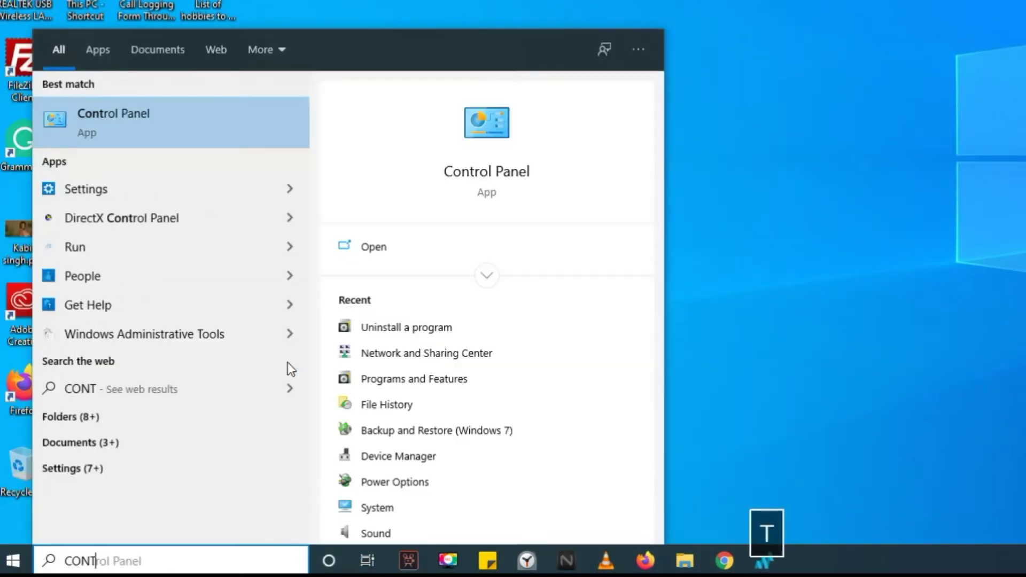
key(Return)
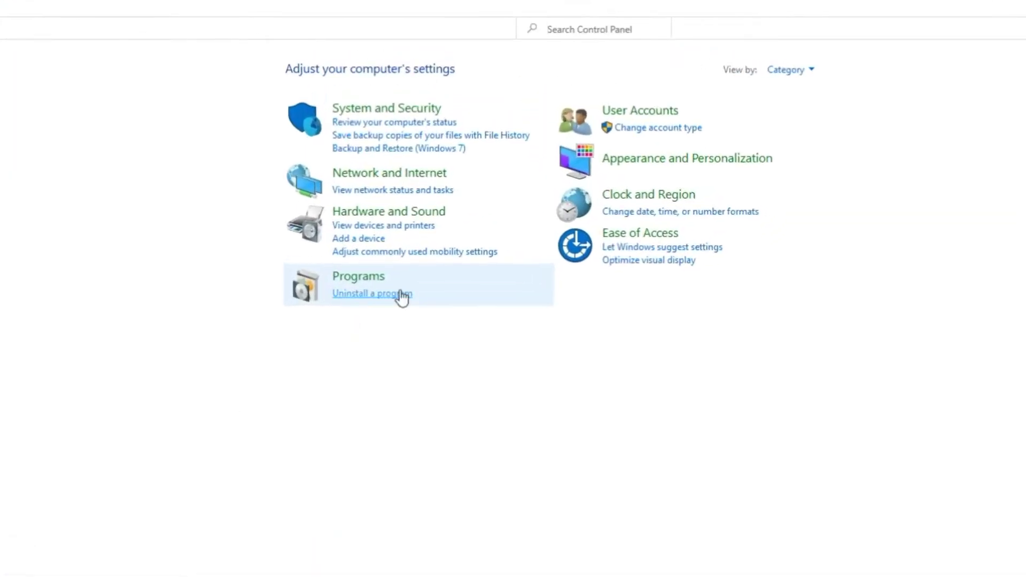
click(400, 294)
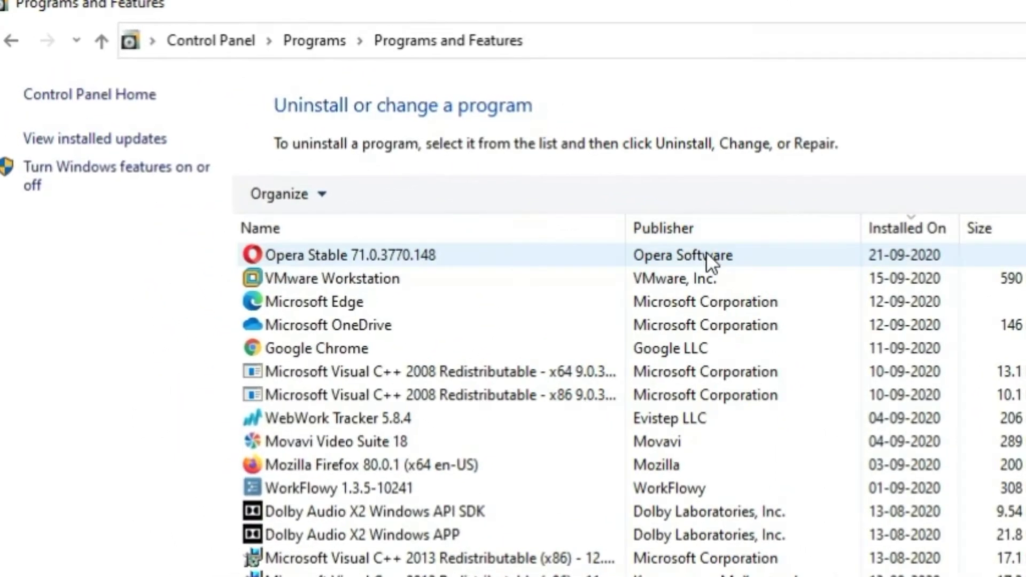
click(706, 252)
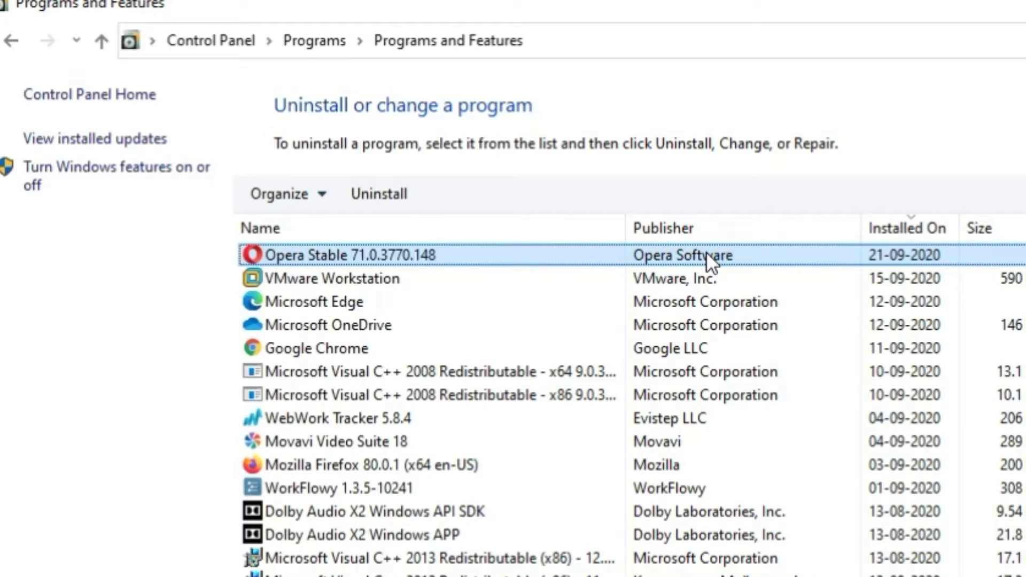
Run the Opera Stable uninstaller and confirm removal of the browser.
double_click(706, 255)
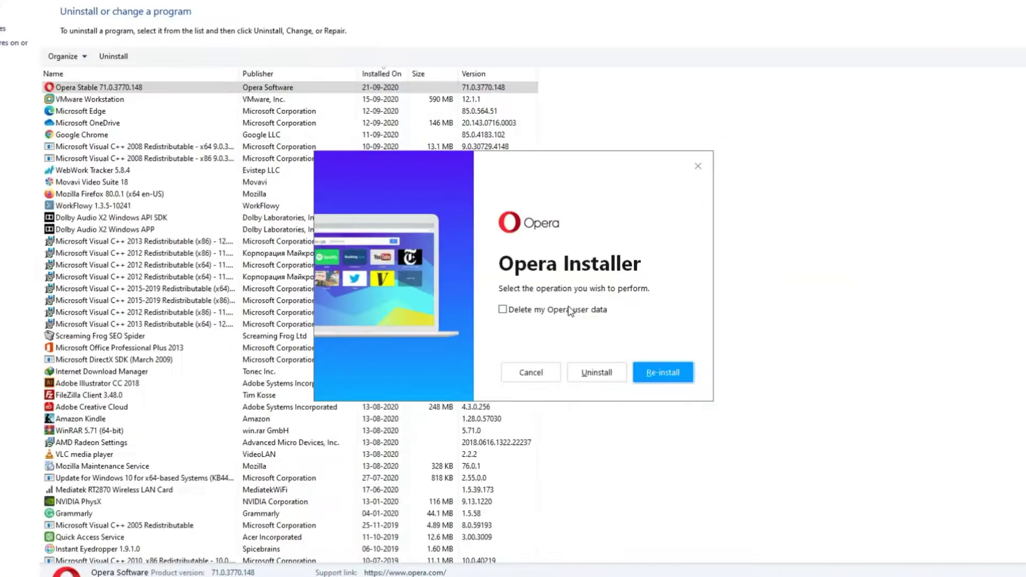
click(597, 373)
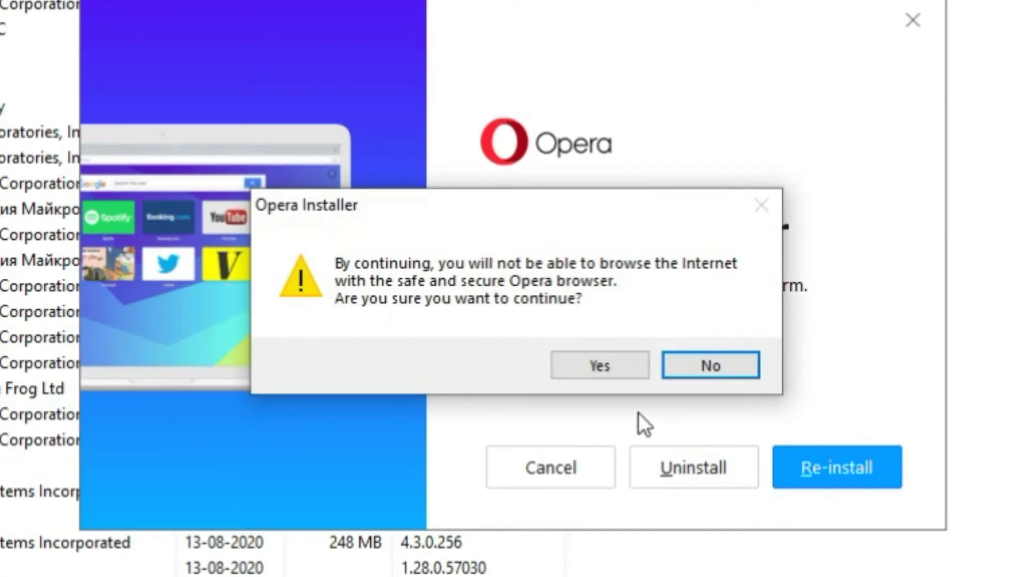
click(577, 369)
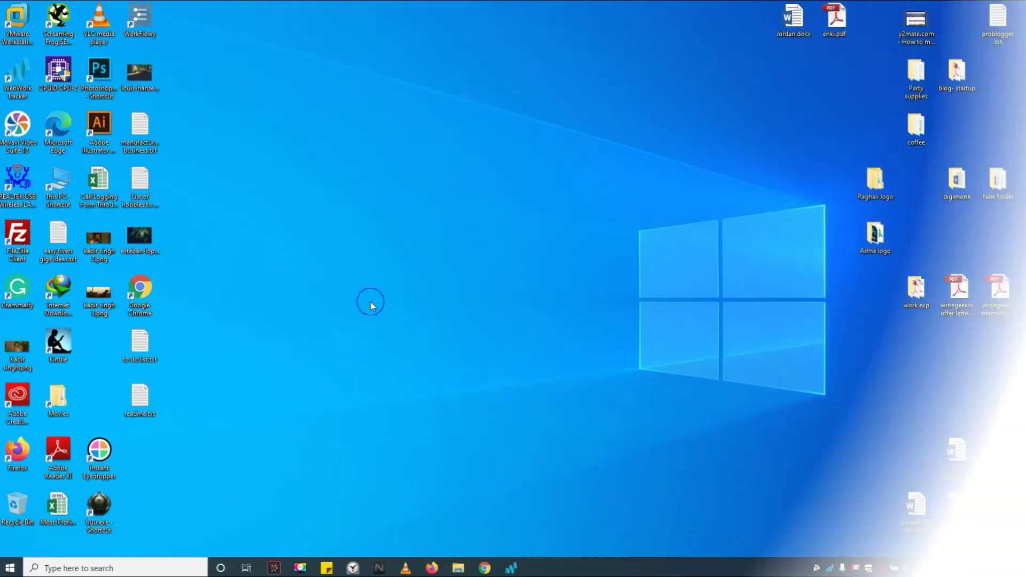
right_click(367, 300)
Reopen Control Panel from Start search to reach Appearance and Personalization.
click(376, 338)
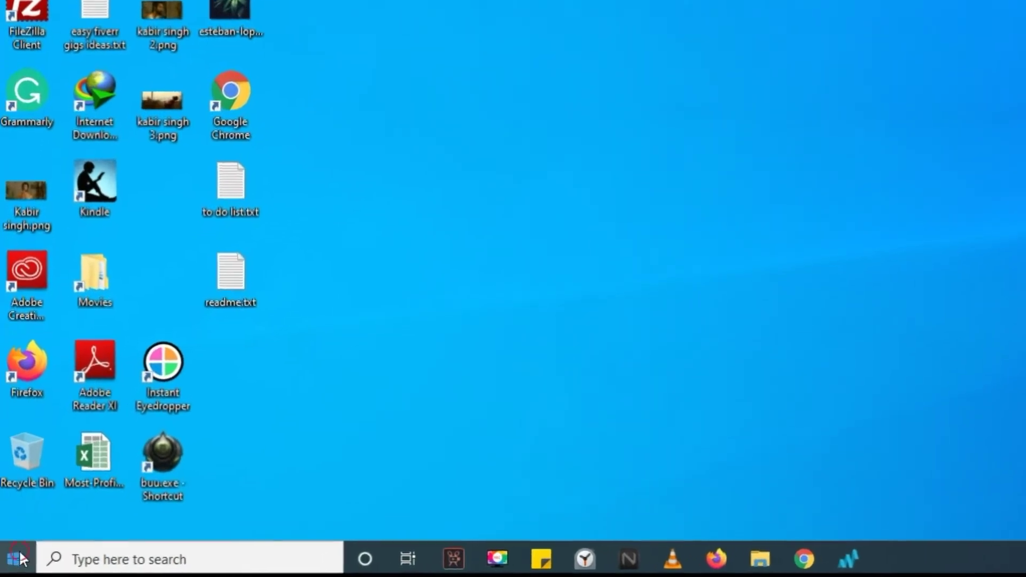
click(13, 561)
text(CO)
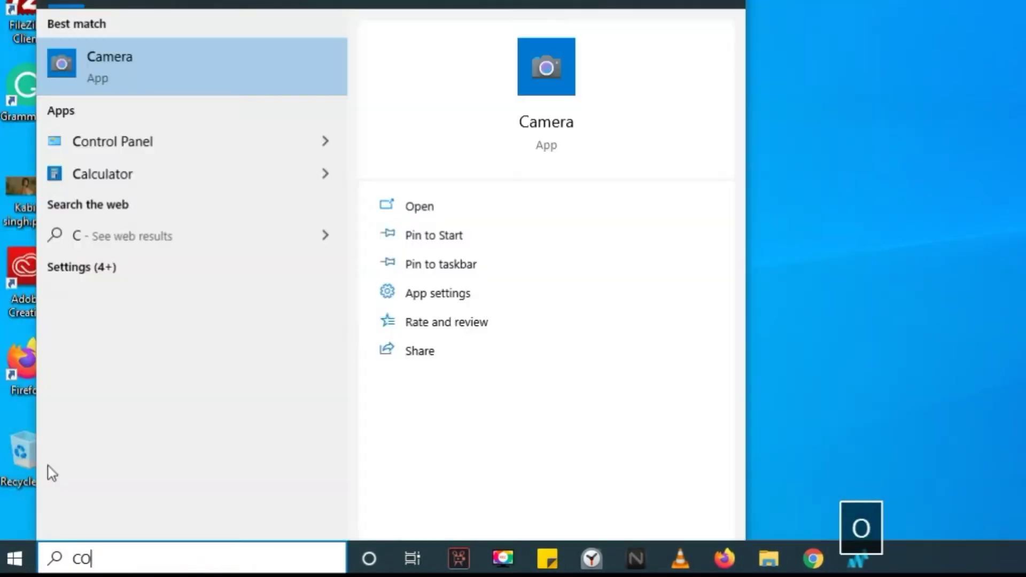
text(NTR)
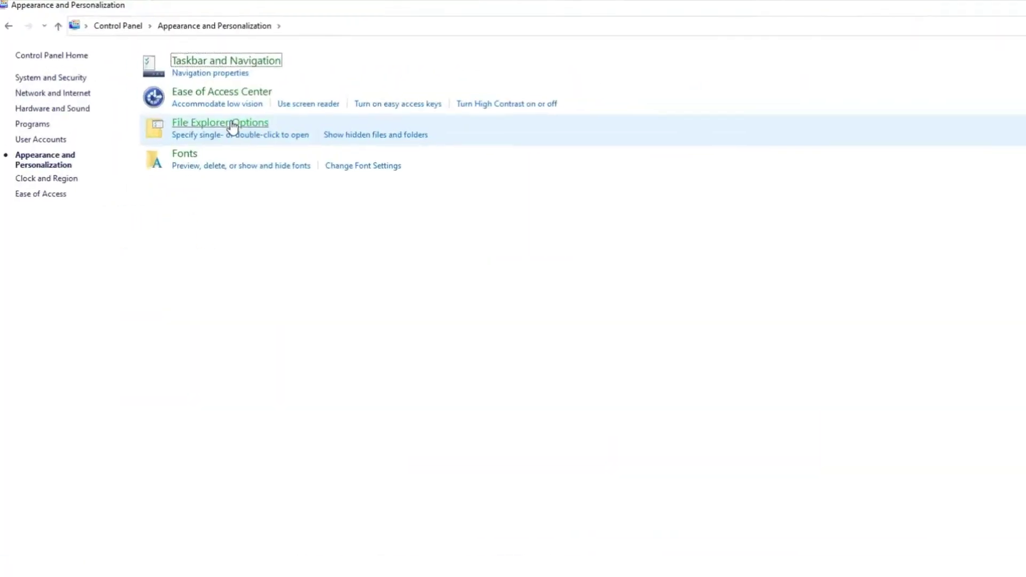
In File Explorer Options View settings, enable 'Show hidden files, folders, and drives' and apply it.
click(368, 201)
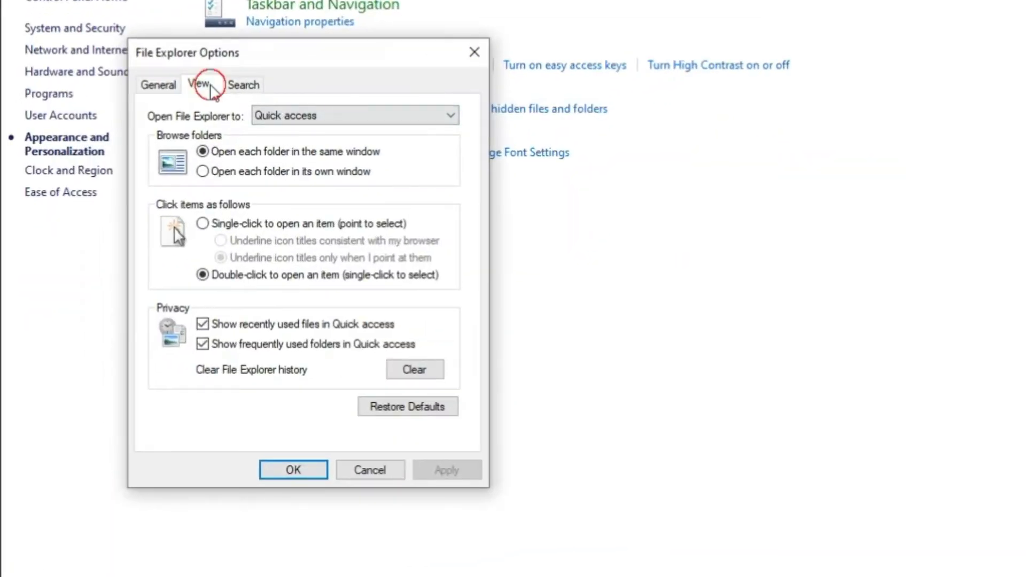
click(199, 85)
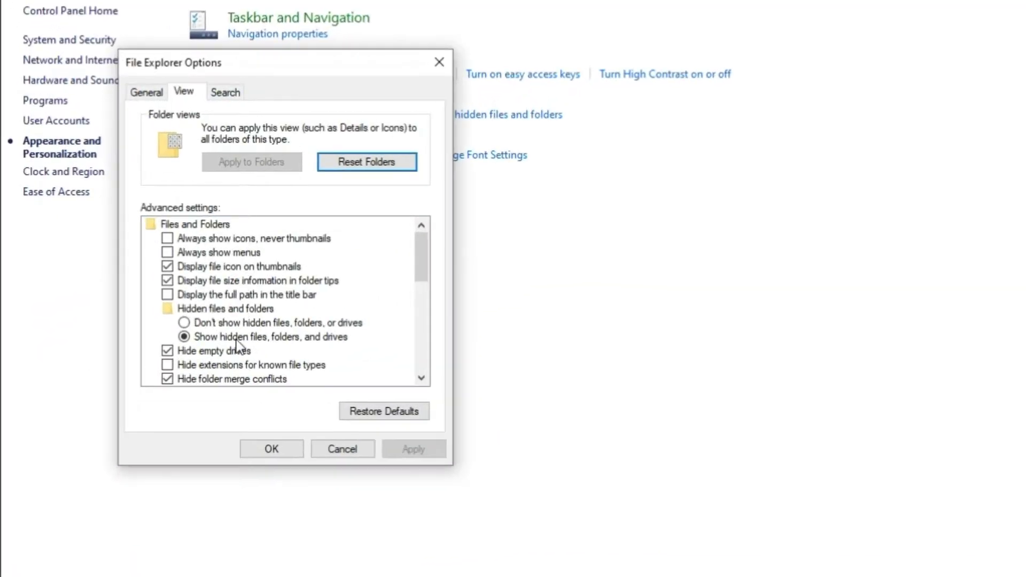
click(232, 337)
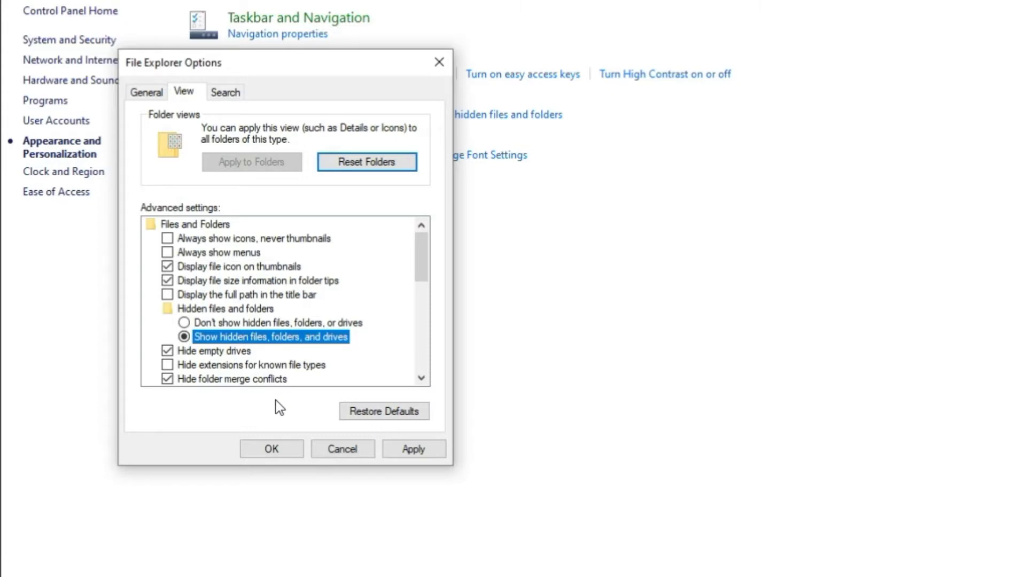
click(404, 447)
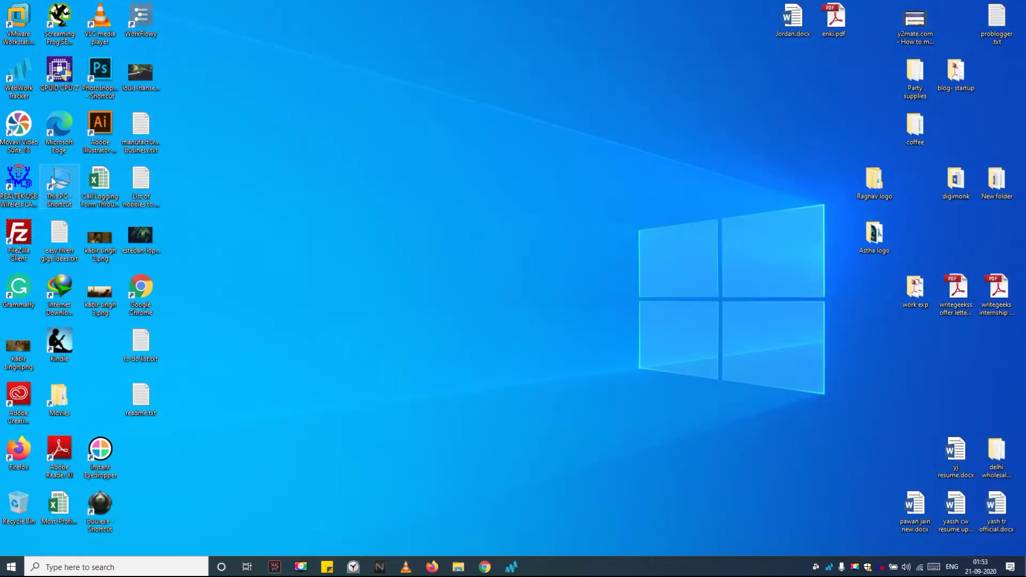
Browse This PC into the Acer (C:) drive ready to search for OPERA.
double_click(56, 186)
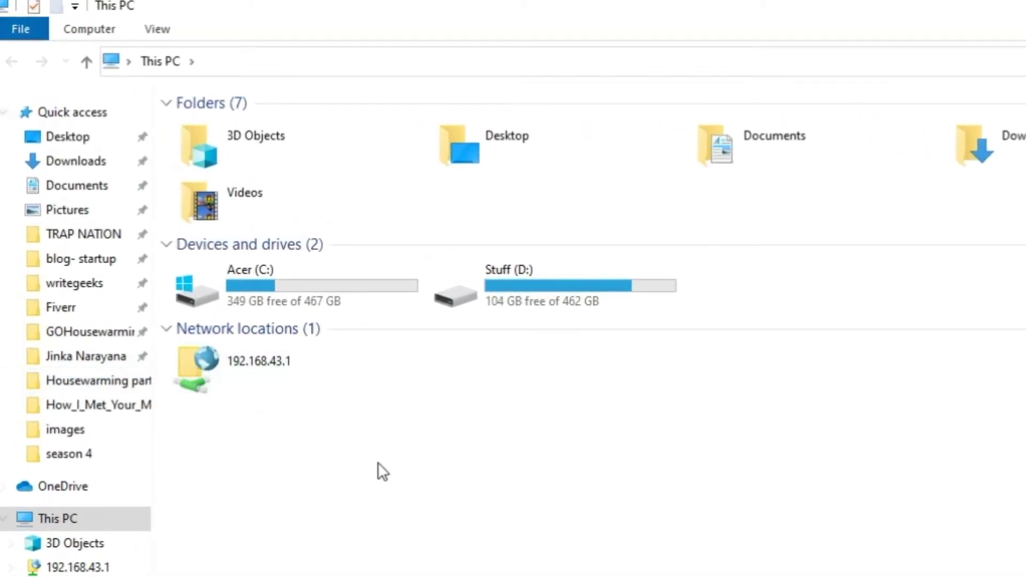
double_click(328, 299)
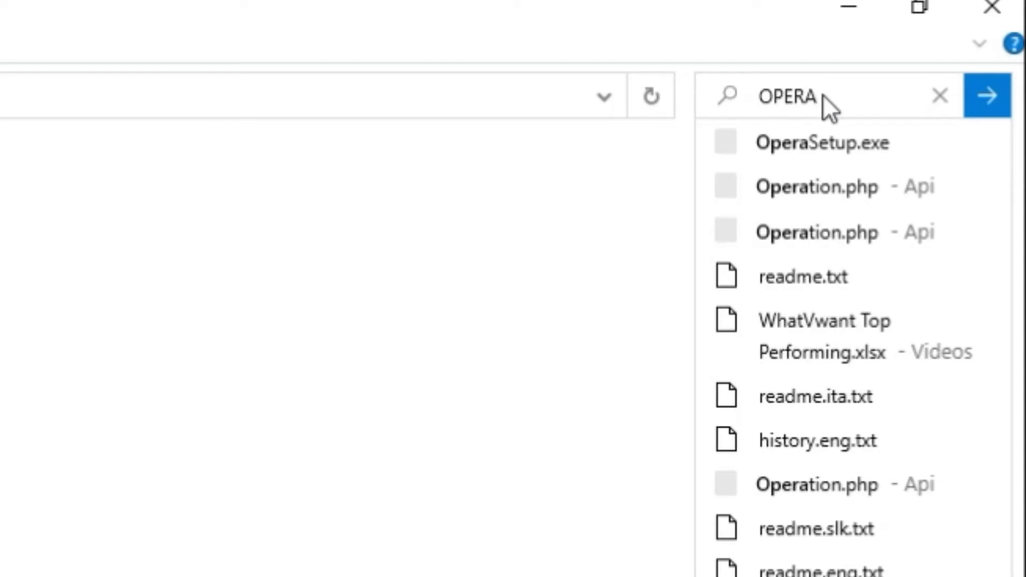
Run the OPERA search on drive C and Ctrl-select the four opera.browser result rows.
key(Return)
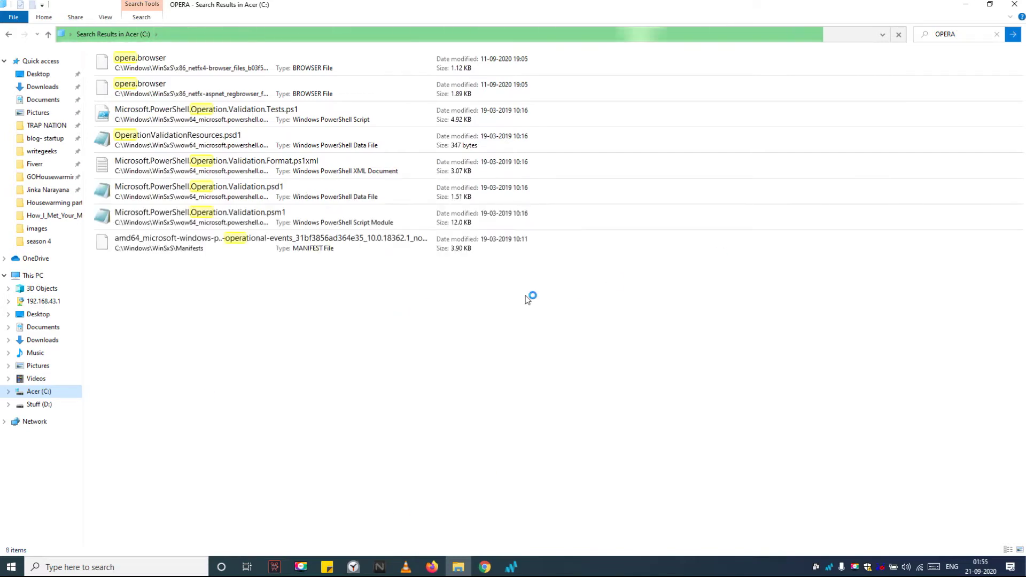
scroll(775, 269, down, 2)
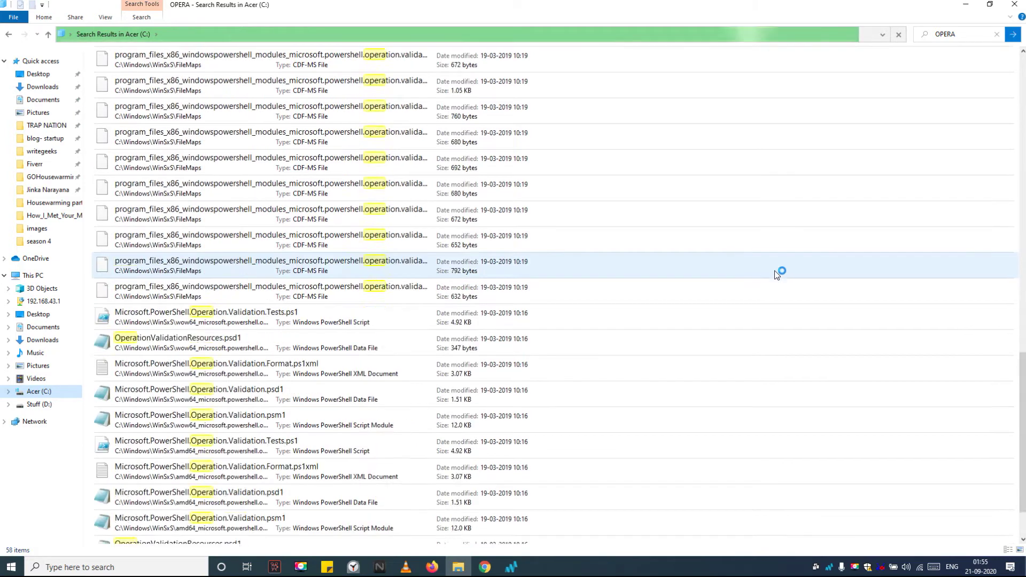
scroll(775, 270, up, 10)
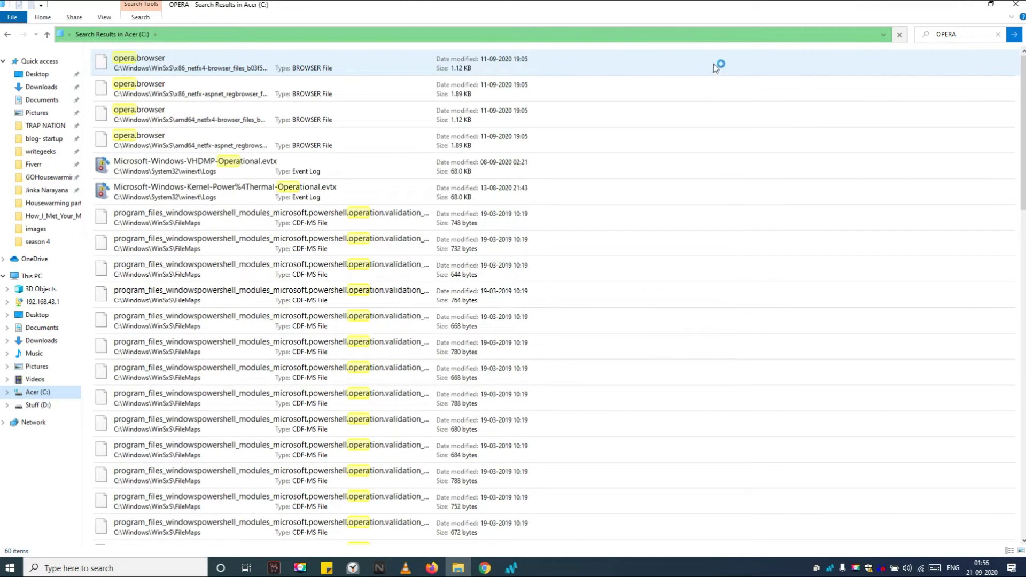
click(743, 72)
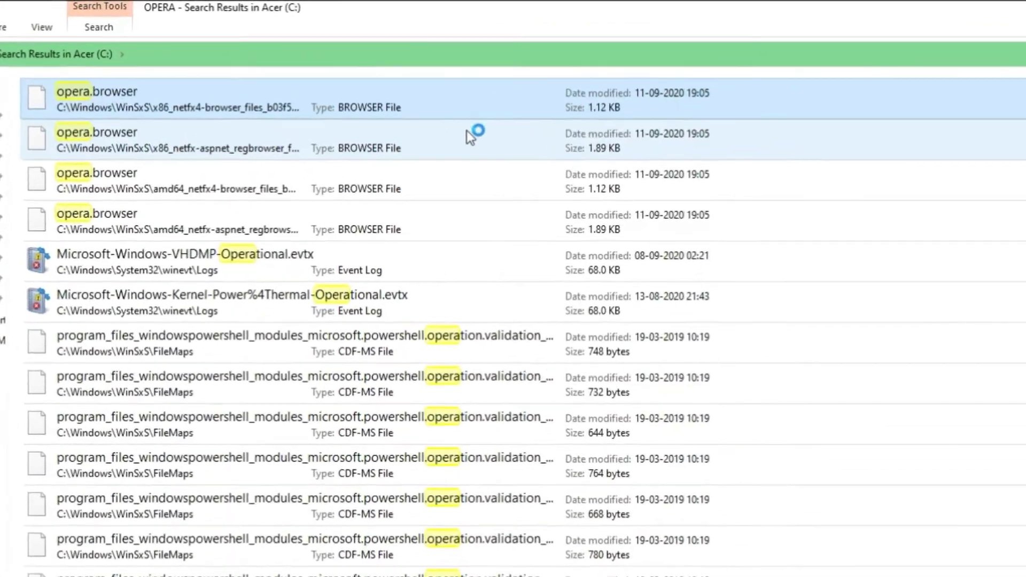
ctrl+click(437, 126)
ctrl+click(378, 163)
ctrl+click(358, 197)
ctrl+click(378, 224)
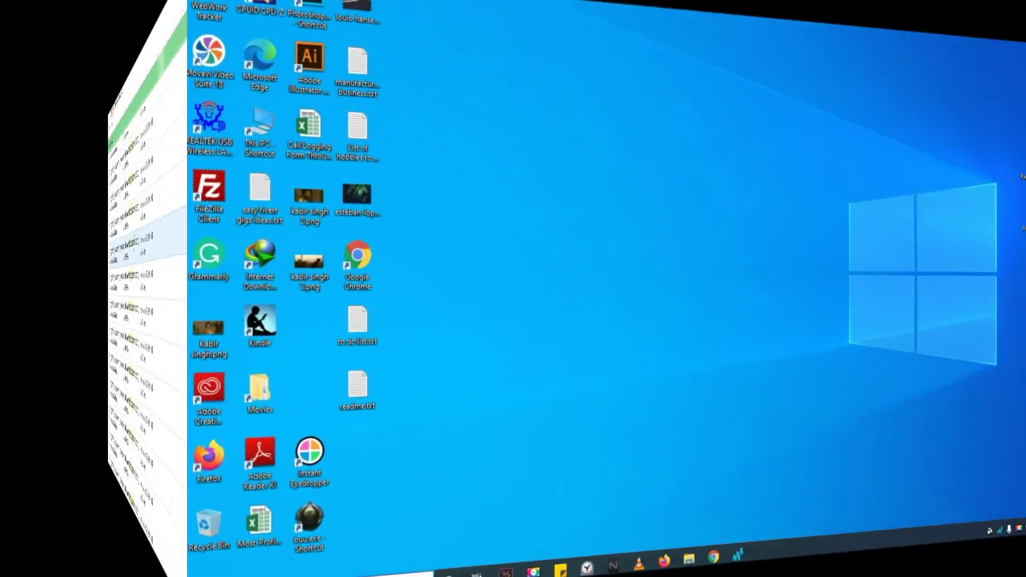
click(16, 561)
text(RE)
text(GIS)
text(TR)
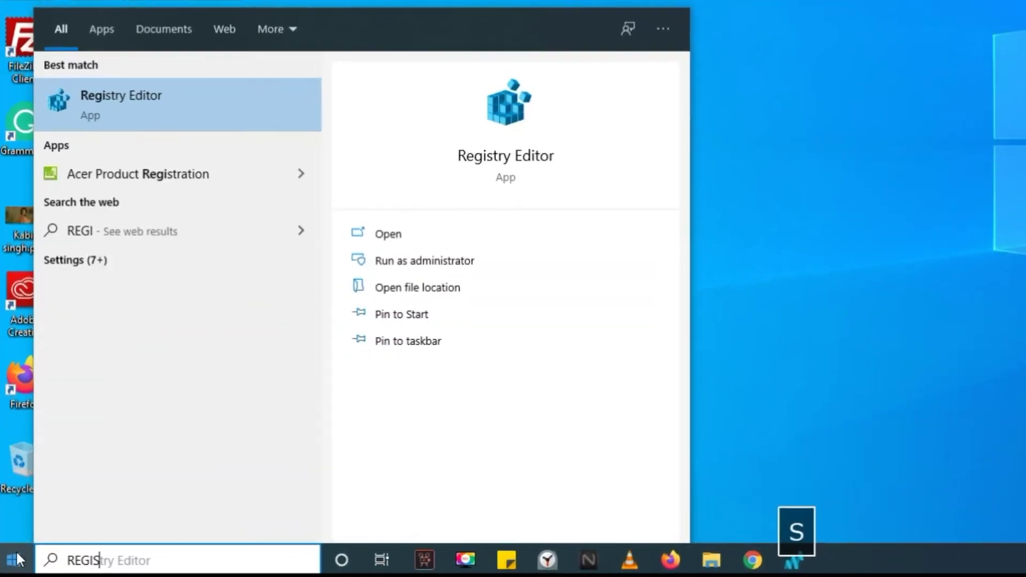
text(Y EDI)
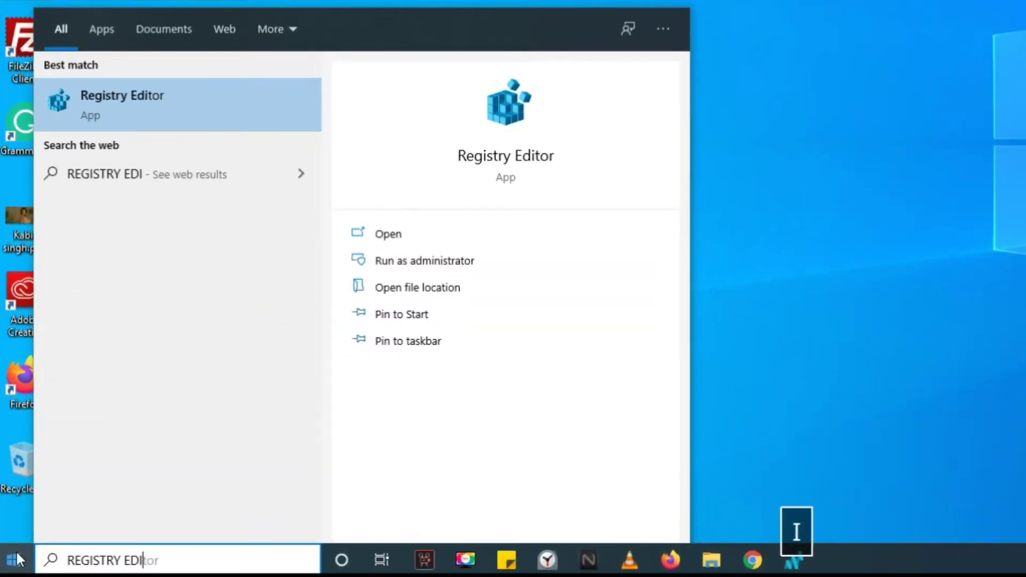
text(TOR)
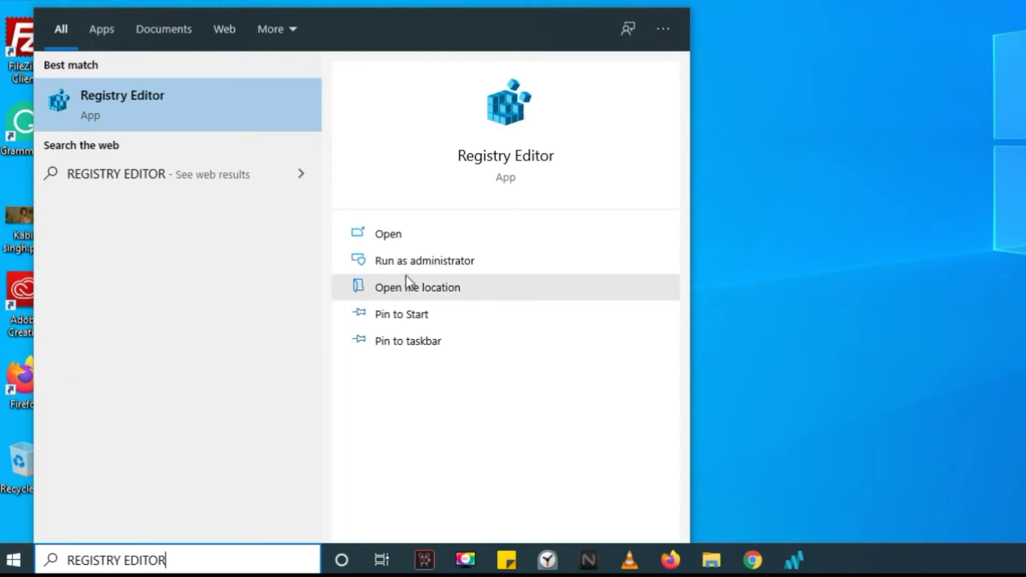
Launch Registry Editor as administrator from the Start search best match.
click(410, 270)
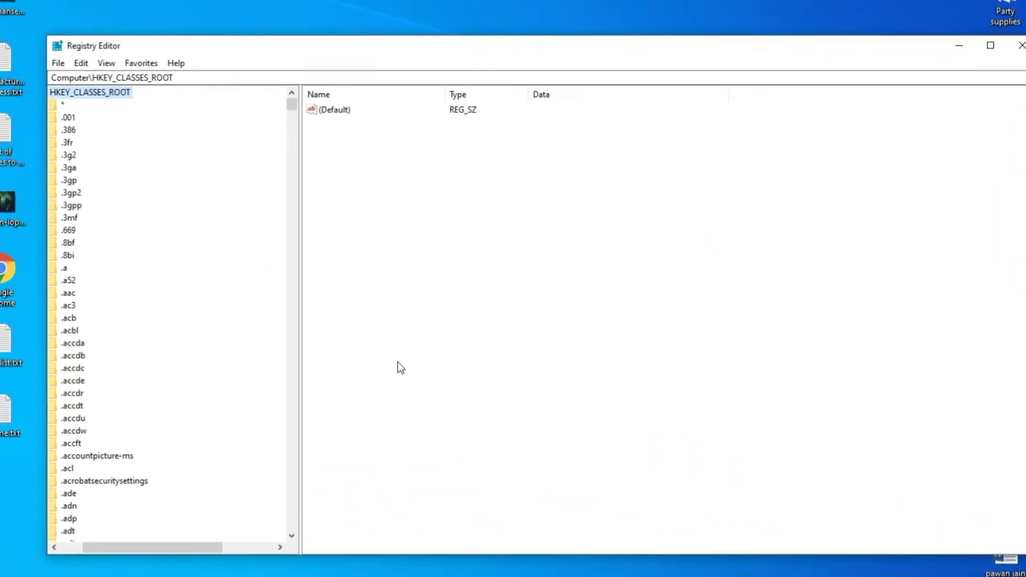
Search the registry with Ctrl+F for OPERA STABLE under the current user's software keys.
key(ctrl+f)
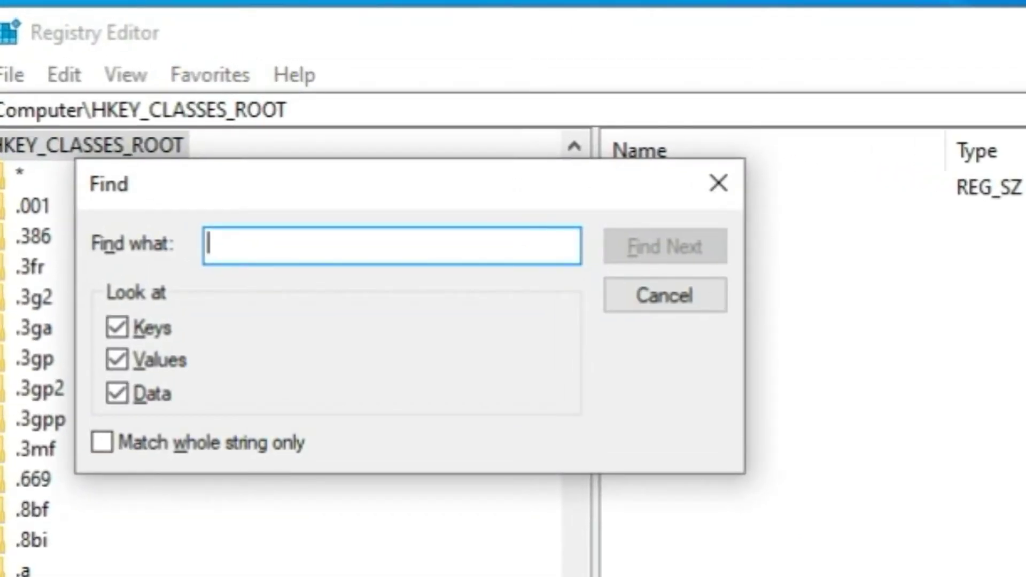
text(OPERA STABLE)
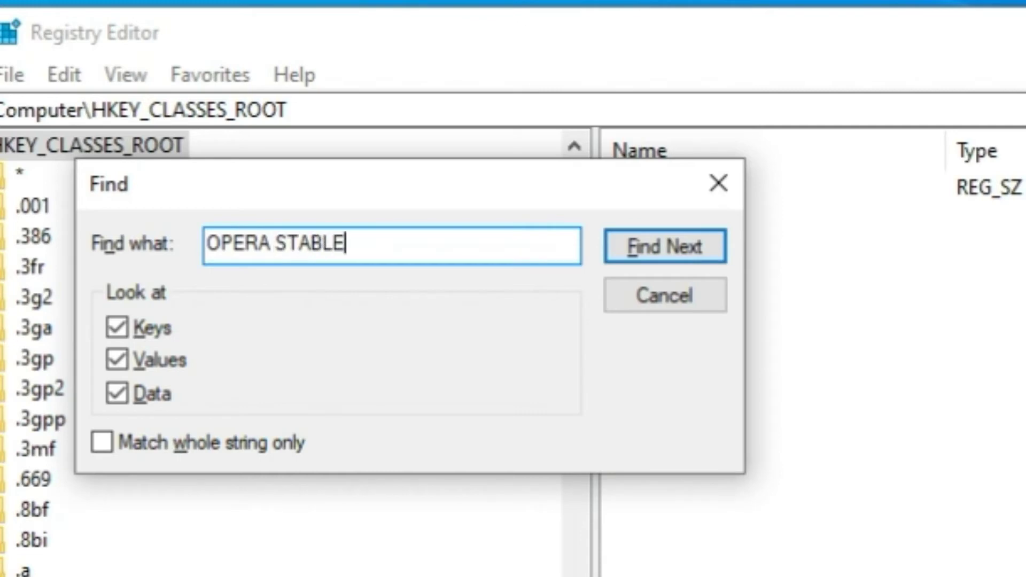
key(Return)
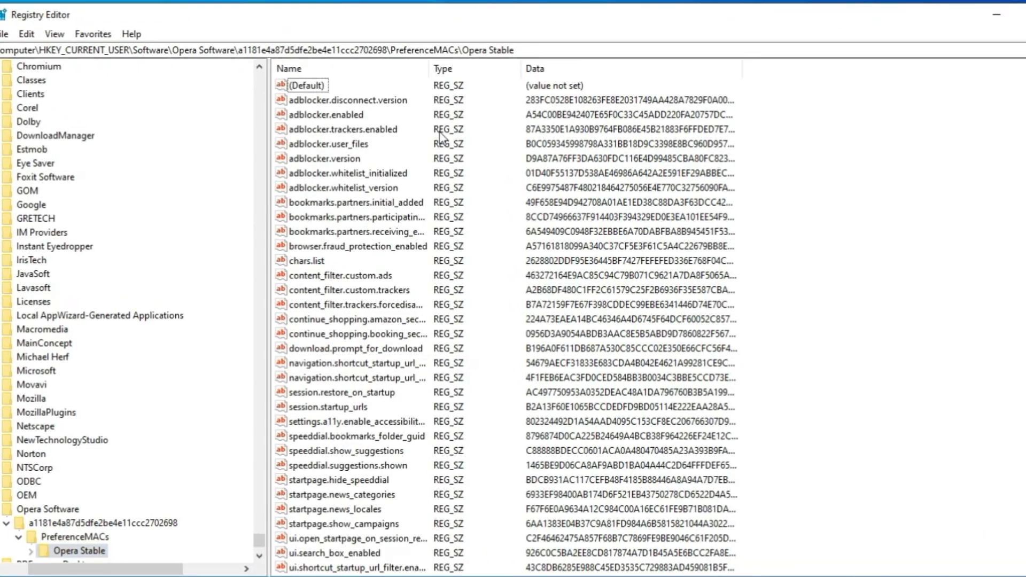
Delete the Opera Stable registry key with all subkeys and confirm the permanent deletion.
click(351, 107)
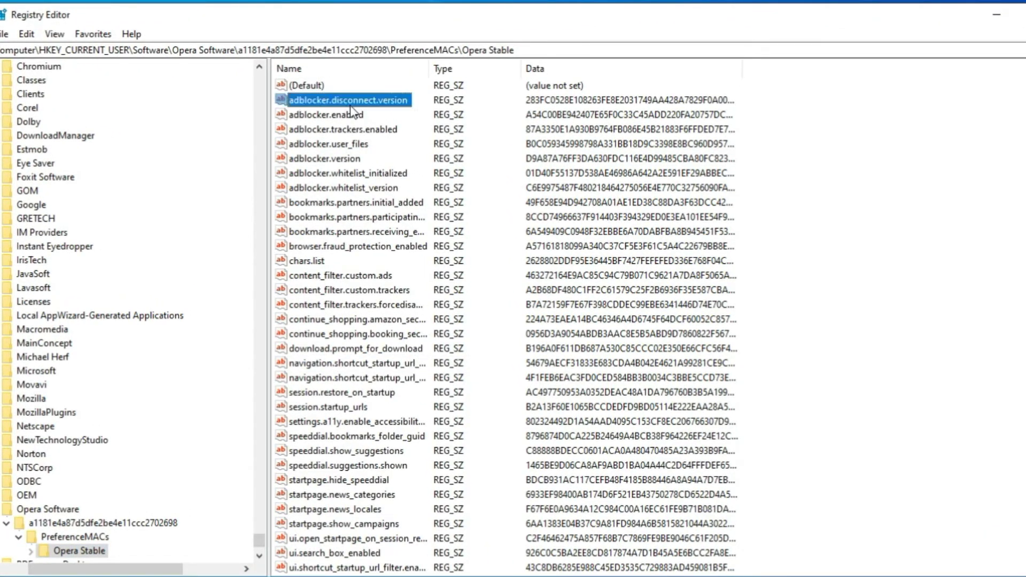
scroll(96, 305, down, 2)
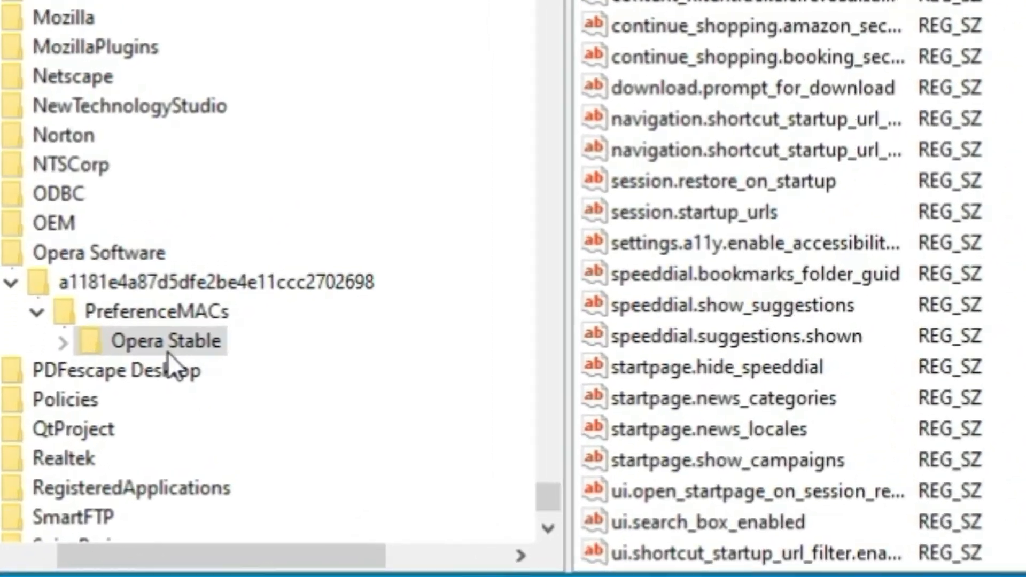
right_click(81, 474)
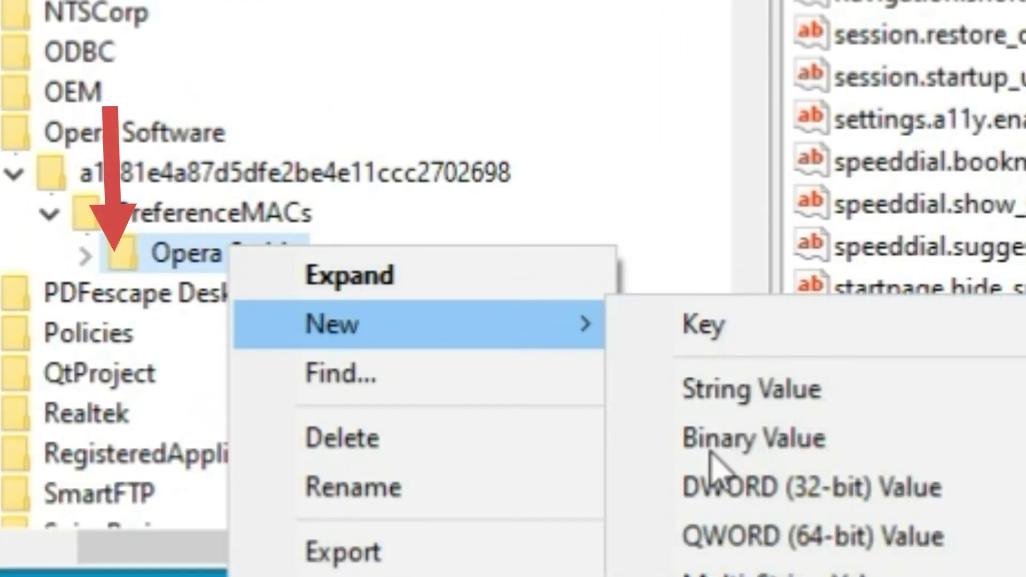
click(489, 456)
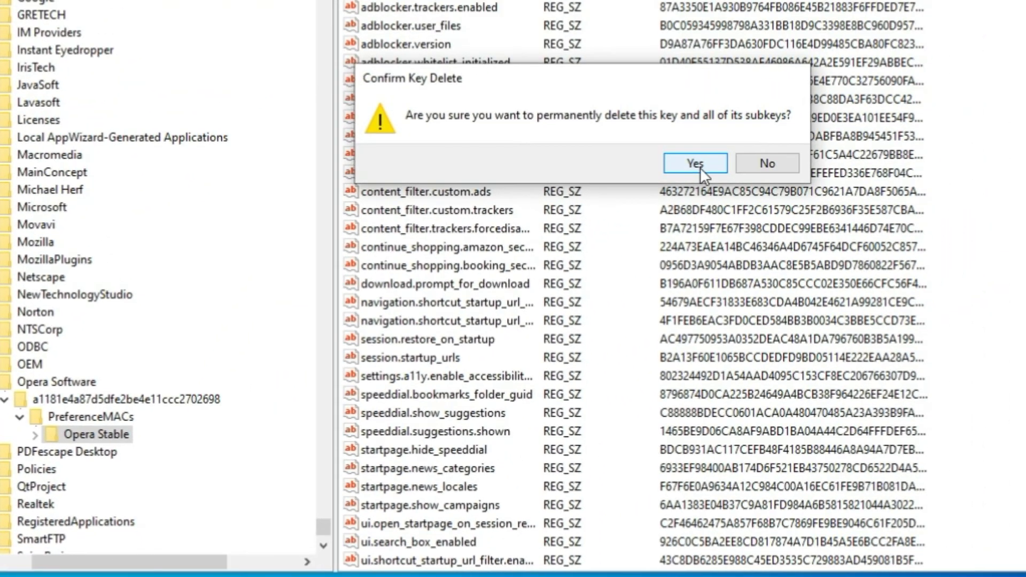
click(695, 164)
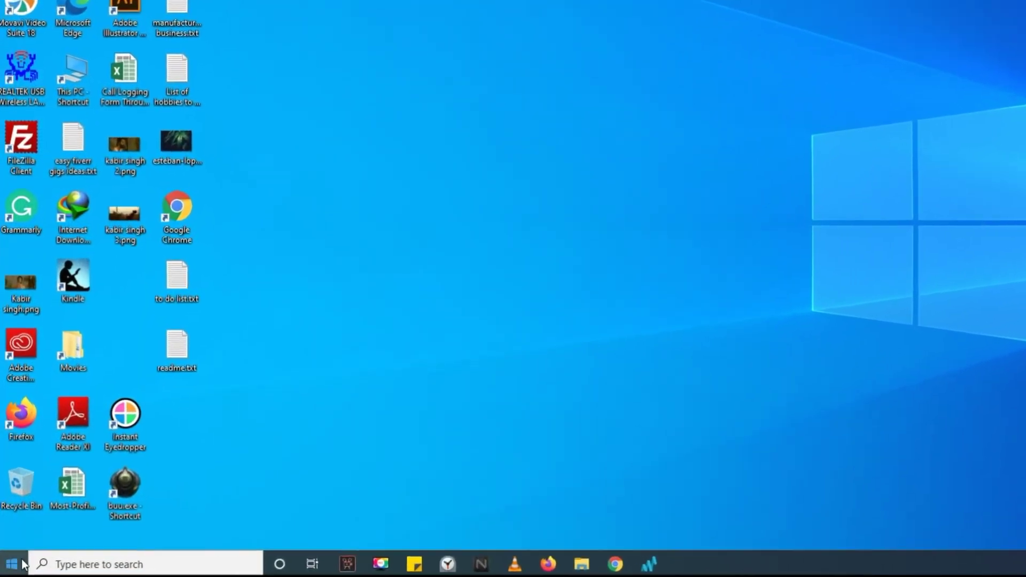
click(19, 561)
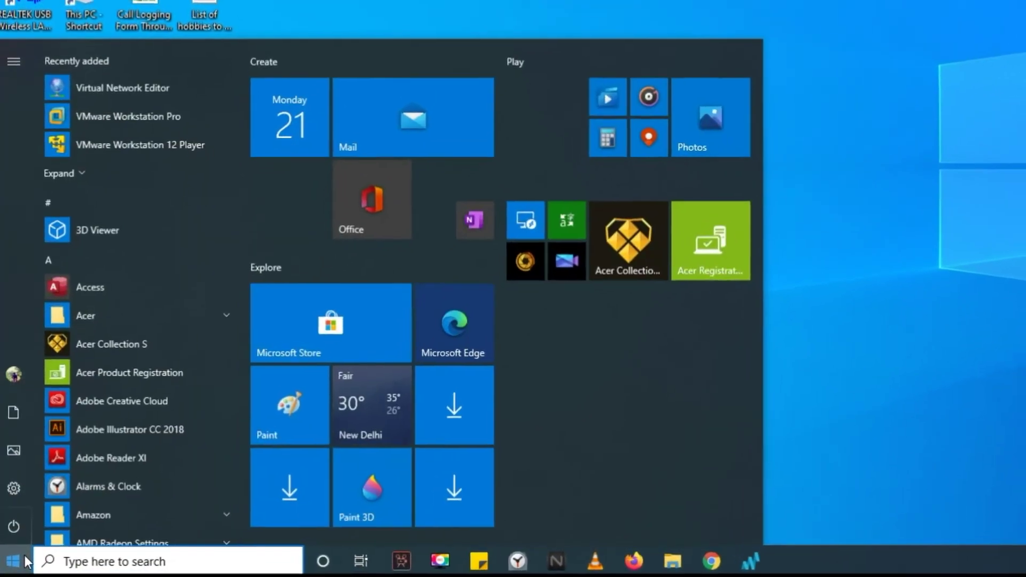
text(RUN)
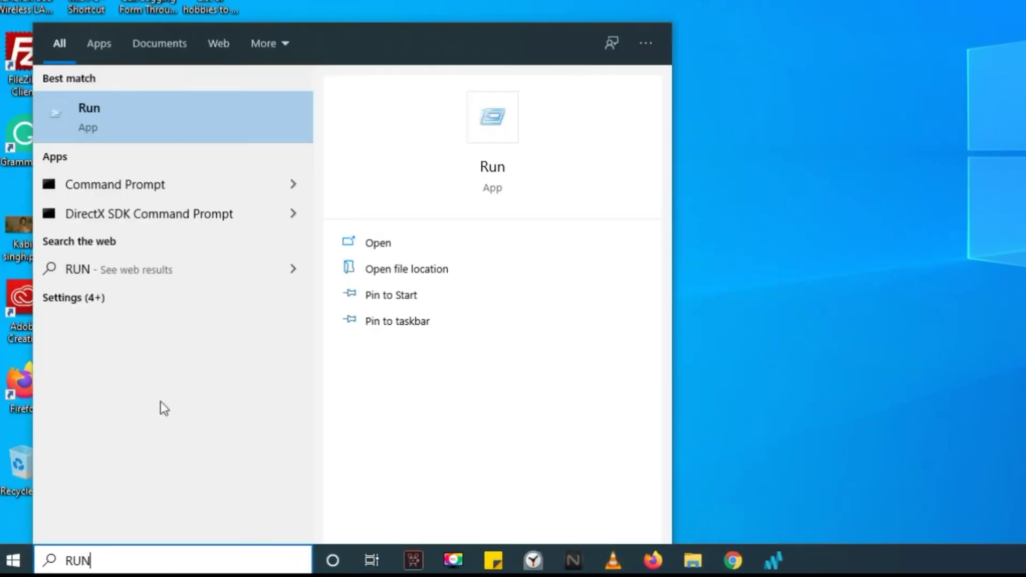
Use the Run command with %LOCALAPPDATA% to open the AppData Local folder.
click(219, 104)
text(%LOCALAPPDATA)
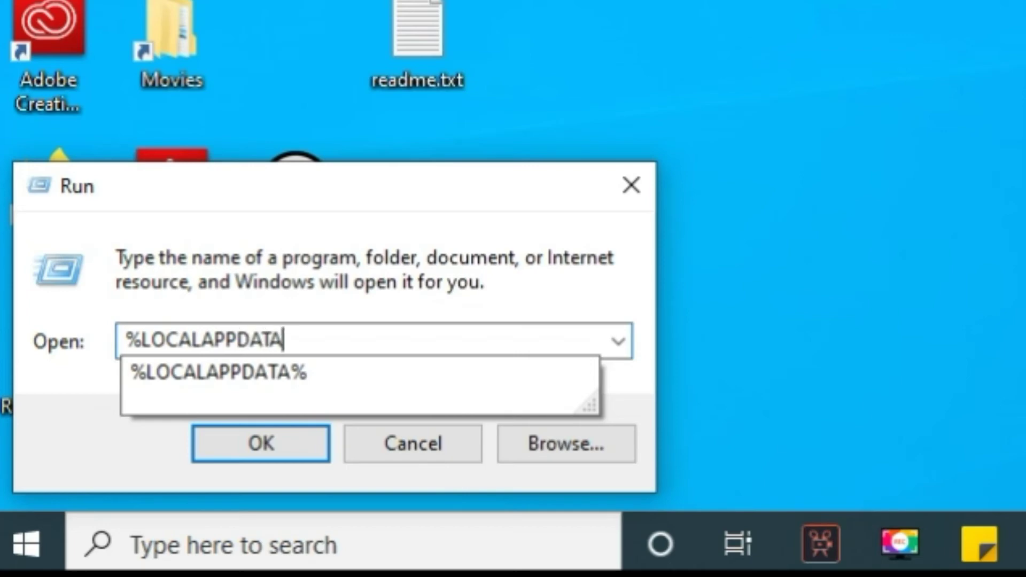
text(%)
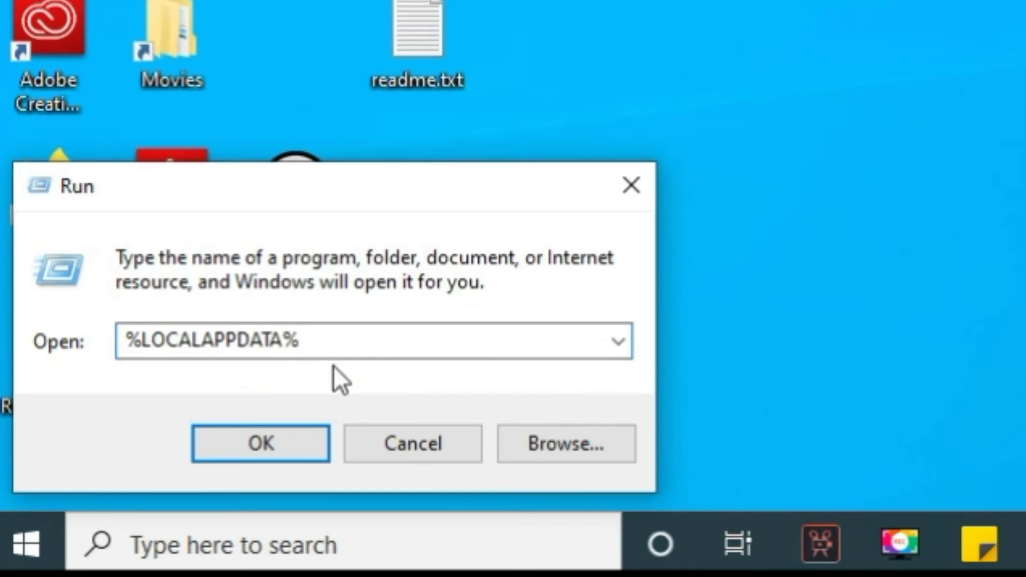
click(256, 427)
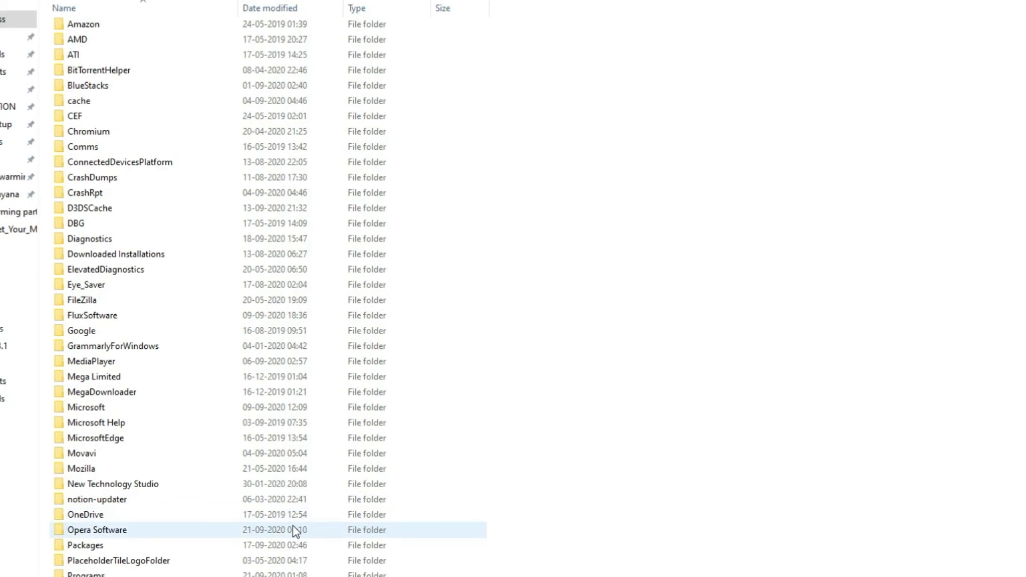
Delete the Opera Software folder from AppData Local.
click(294, 528)
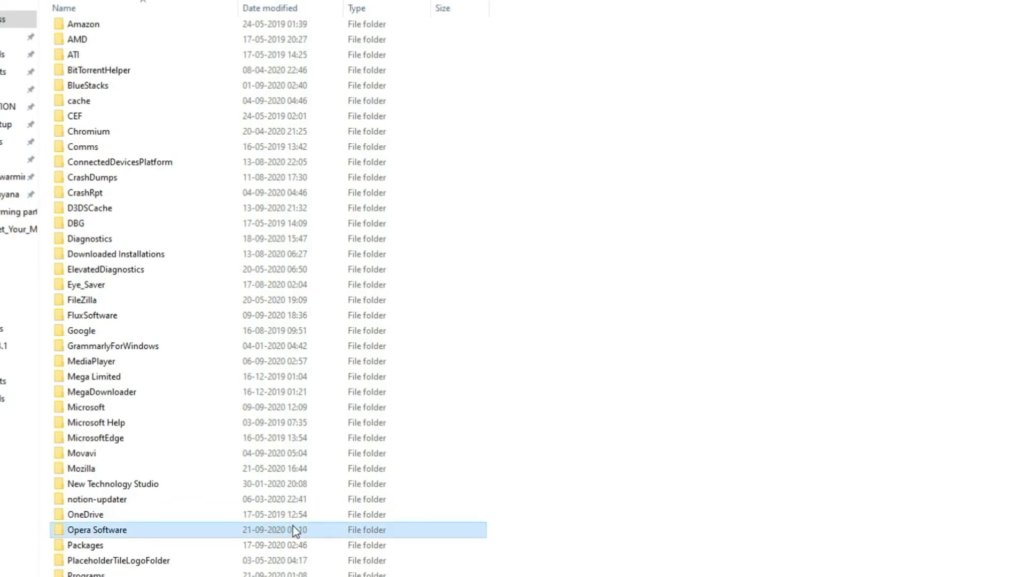
right_click(292, 526)
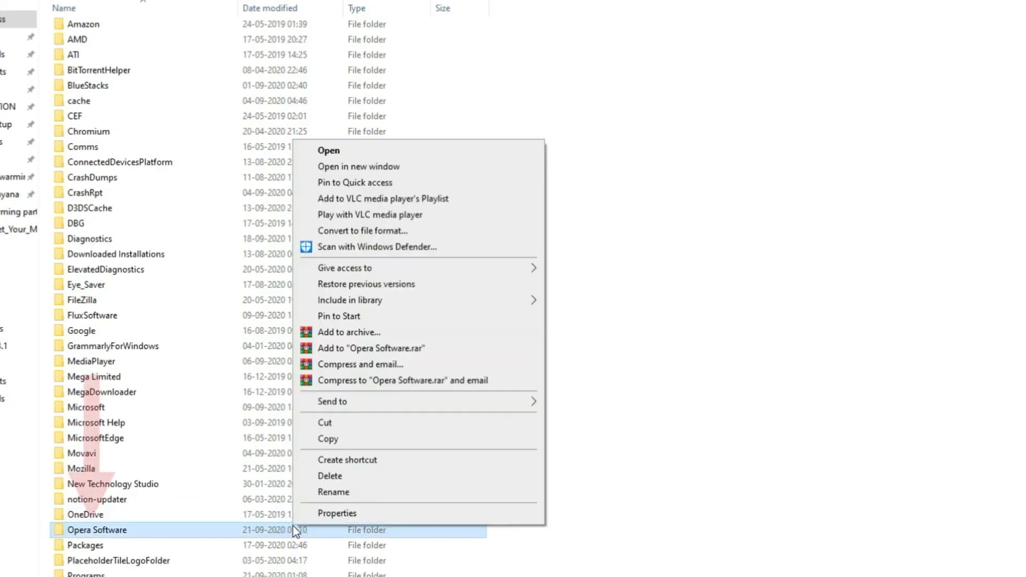
click(329, 475)
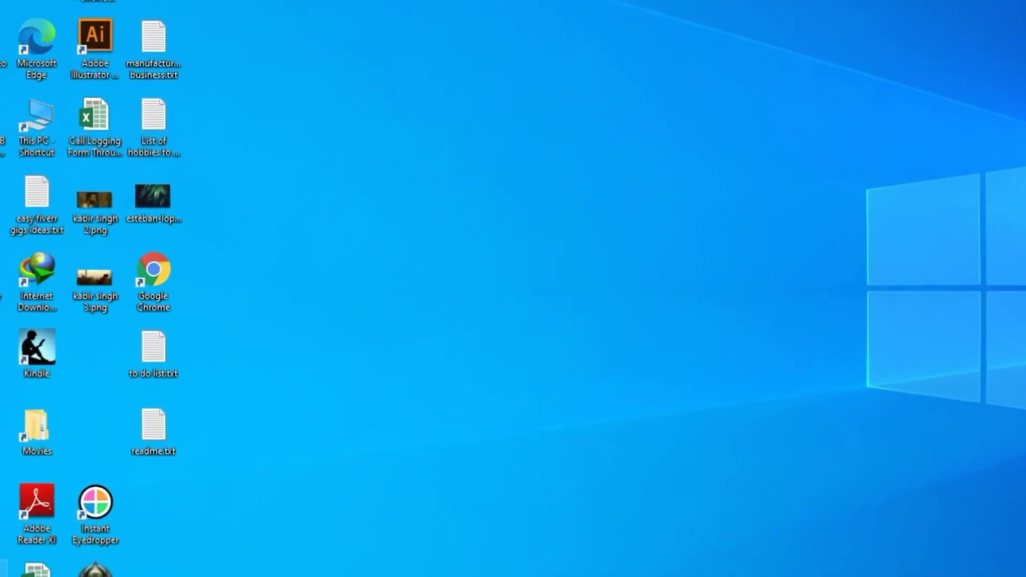
Empty the Recycle Bin and confirm permanent deletion of its contents.
right_click(12, 549)
click(32, 448)
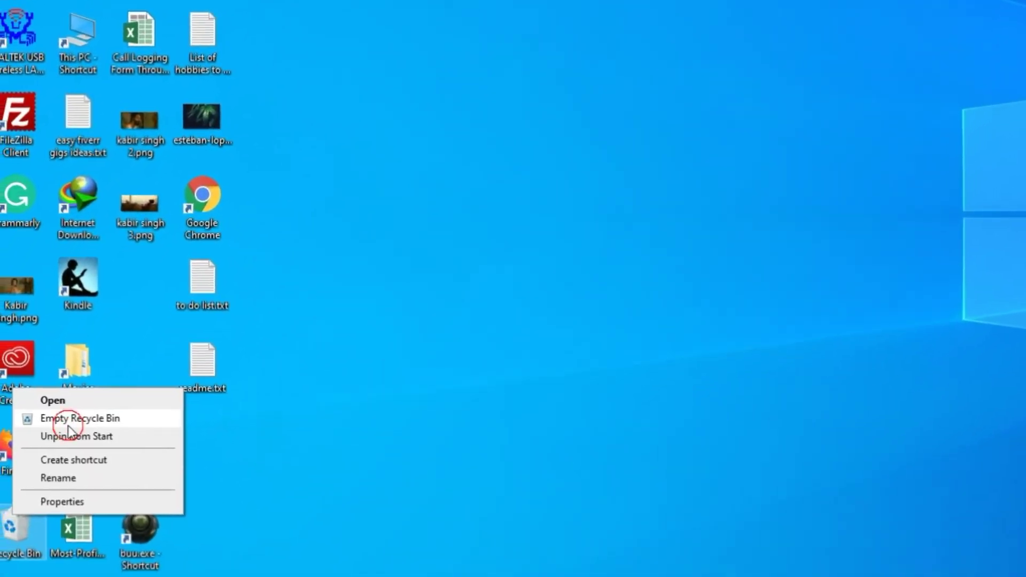
click(833, 238)
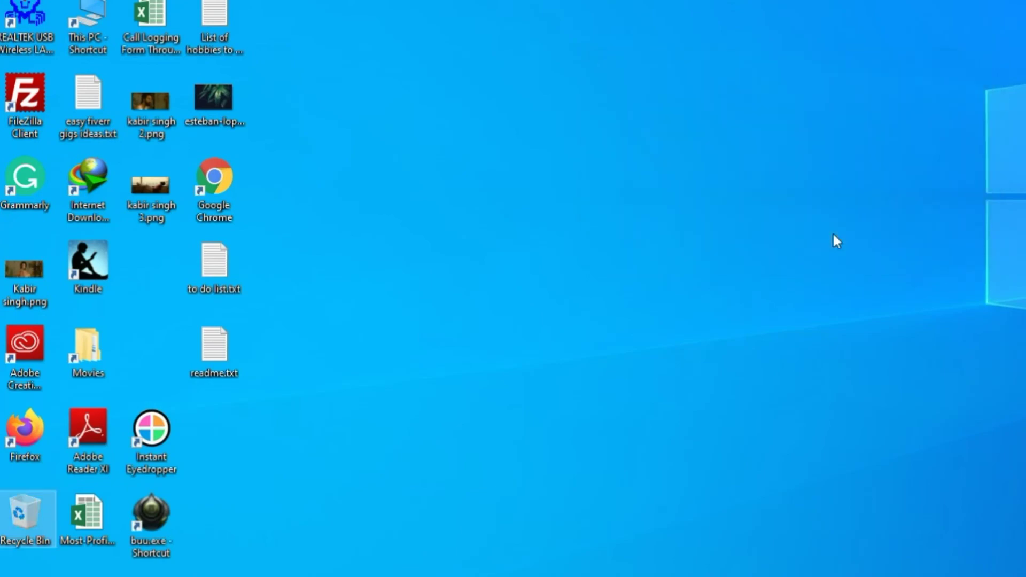